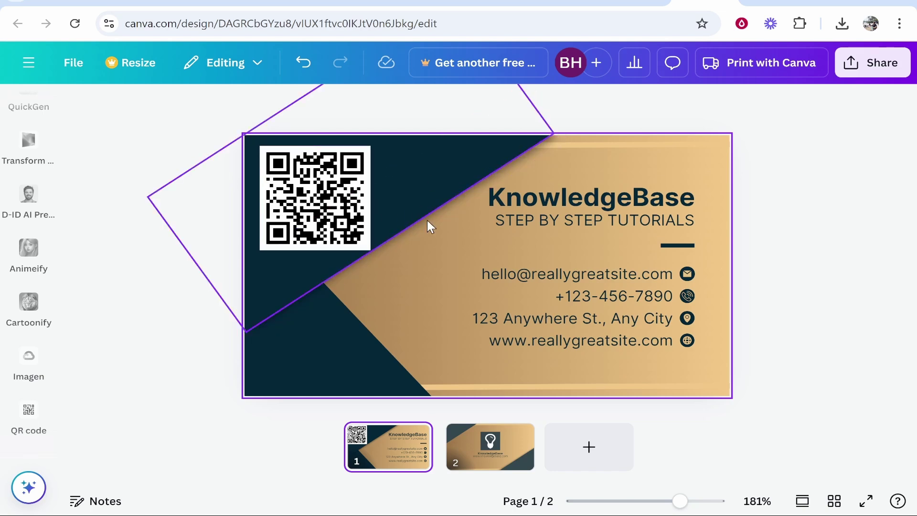
# Flip between page 2 and page 1 of the KnowledgeBase business card design.
pyautogui.click(506, 455)
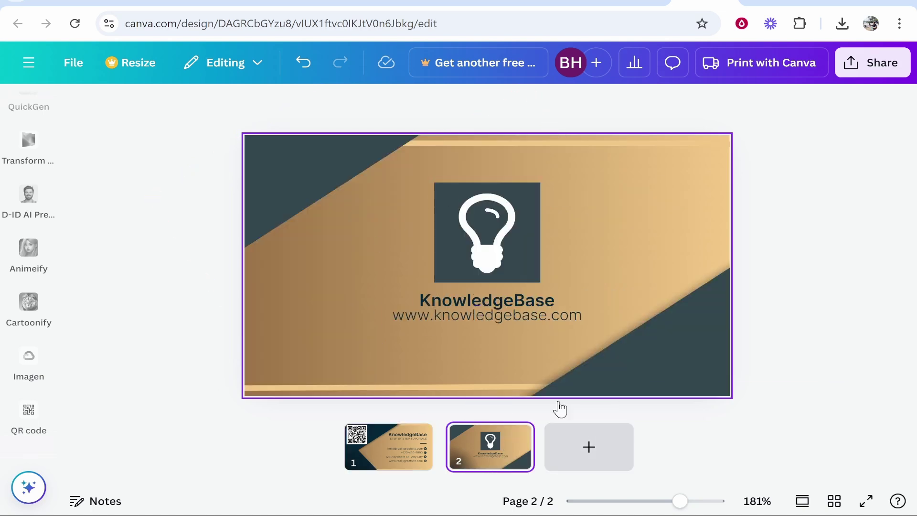
pyautogui.click(376, 458)
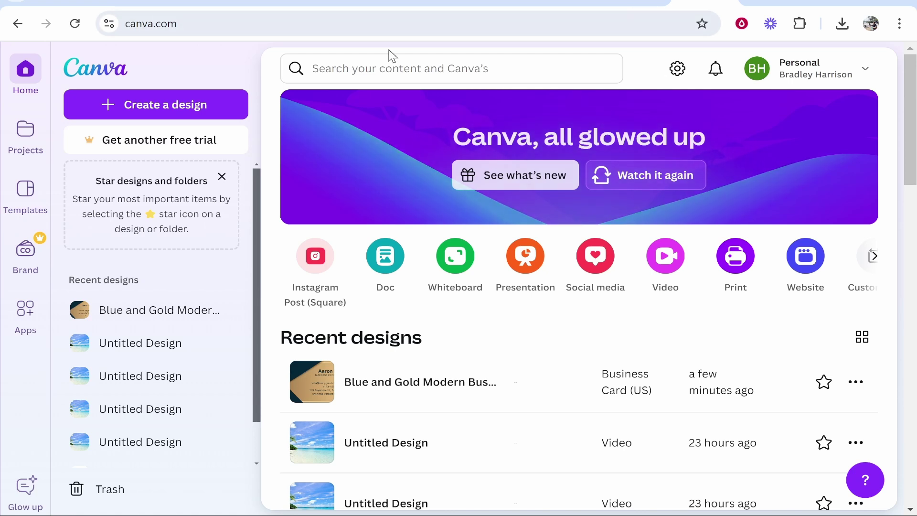
# Search the Templates gallery for 'business card'.
pyautogui.click(25, 199)
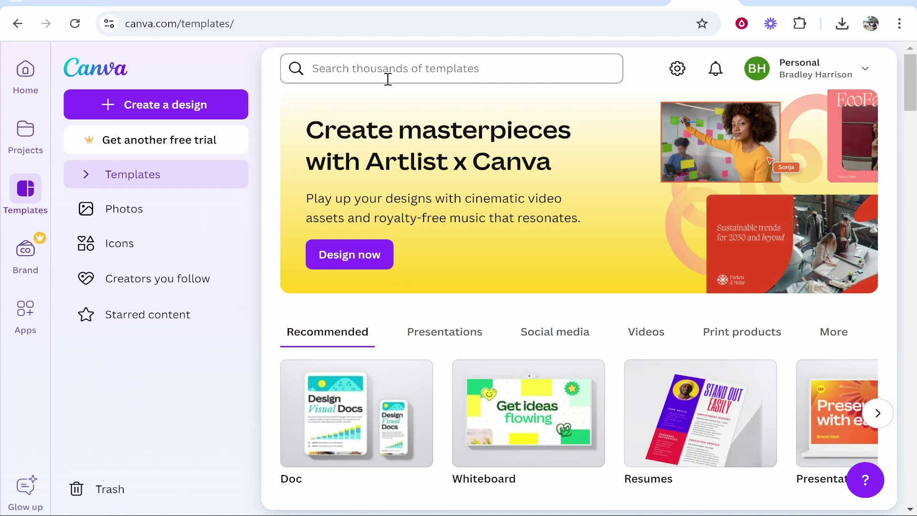
pyautogui.click(403, 72)
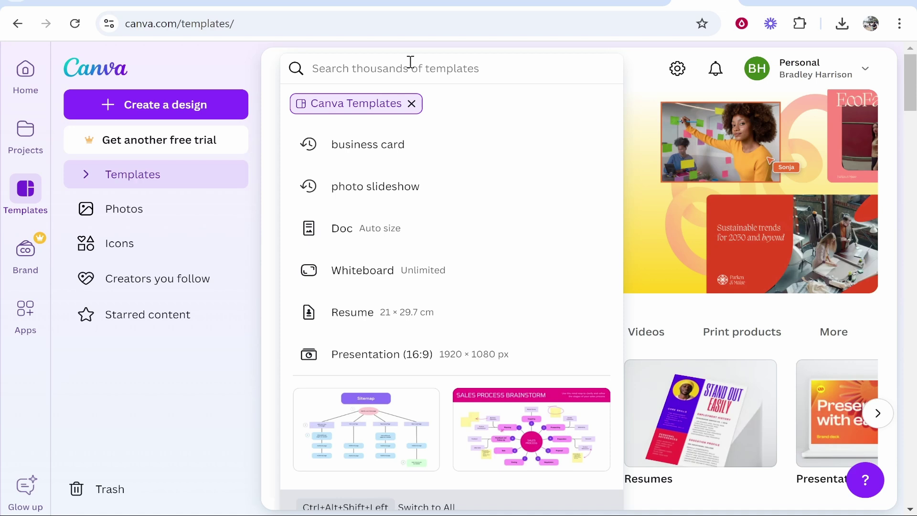
pyautogui.write('business card')
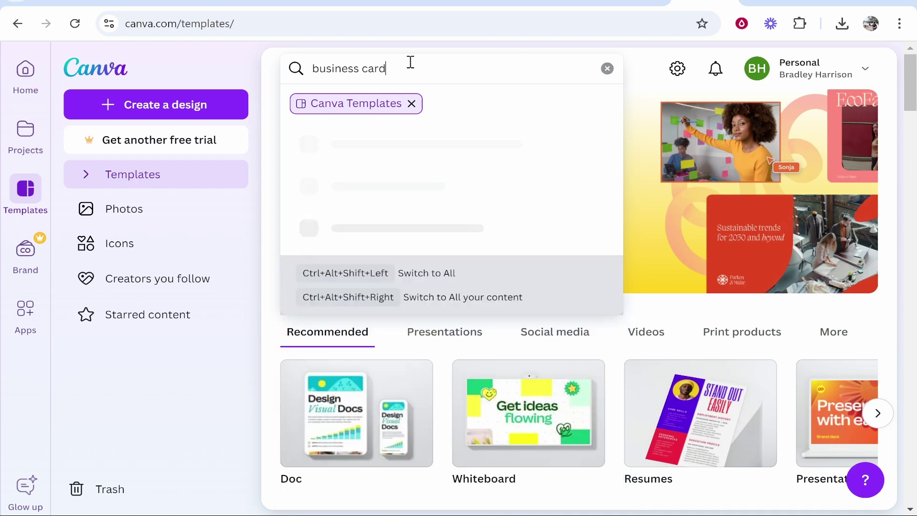
pyautogui.press('Return')
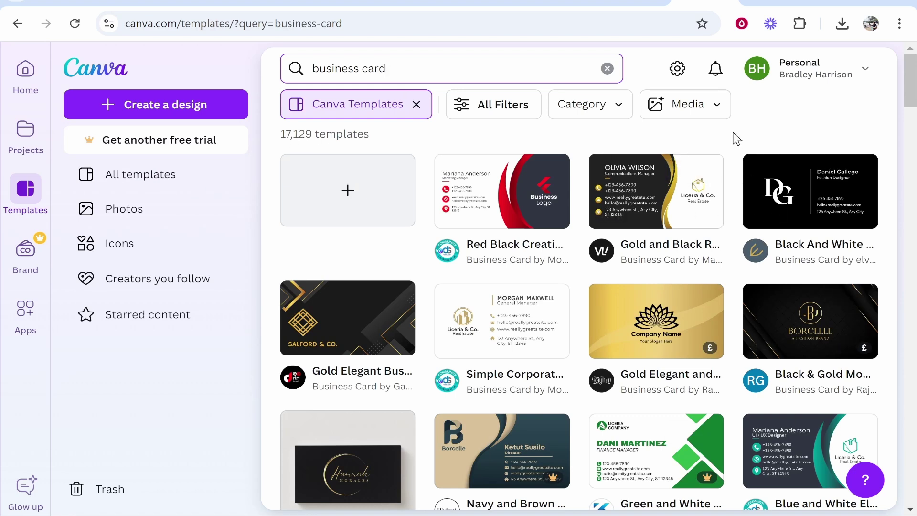
# Filter the business card results to Free price and scroll through the 6,751 templates.
pyautogui.click(492, 114)
pyautogui.moveTo(220, 105); pyautogui.dragTo(205, 420)
pyautogui.click(53, 362)
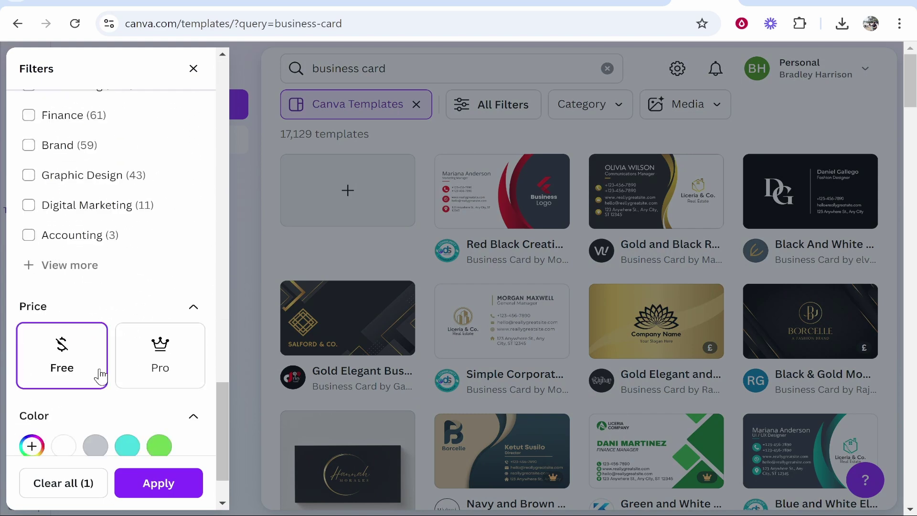
pyautogui.click(159, 483)
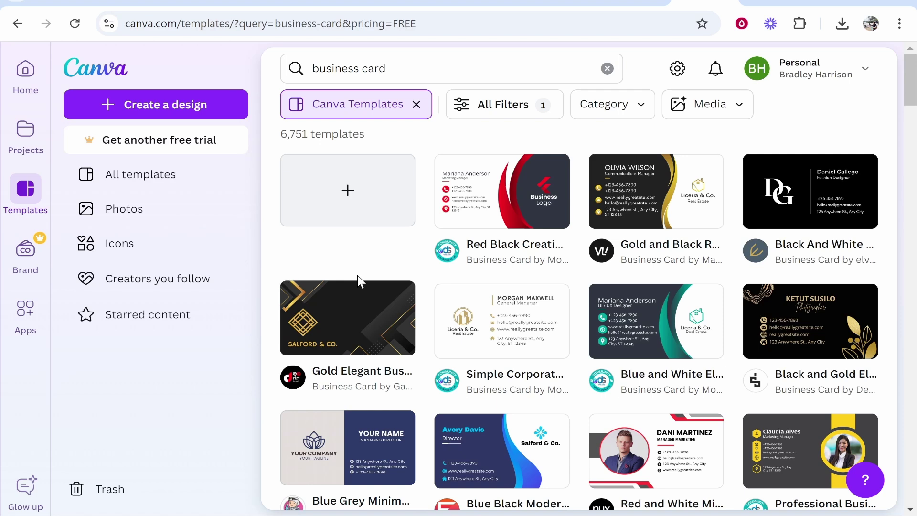
pyautogui.scroll(-5, 533, 282)
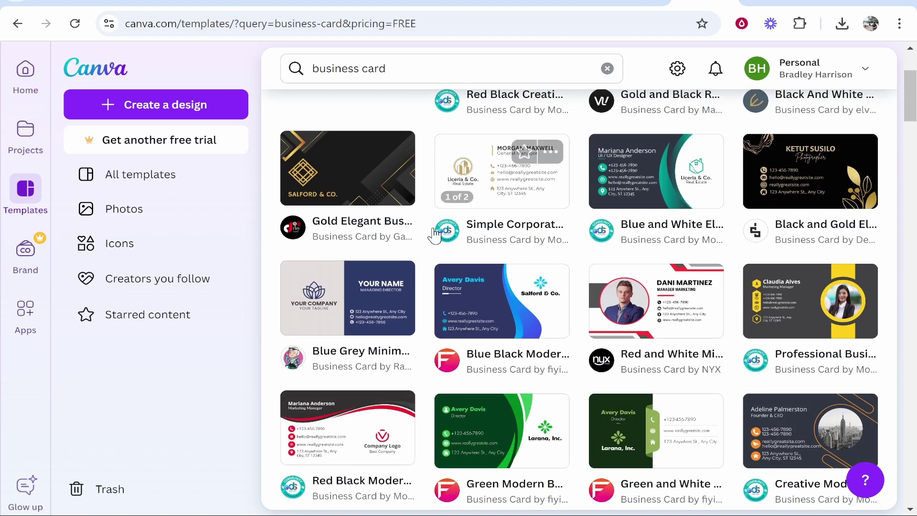
pyautogui.scroll(-2, 526, 327)
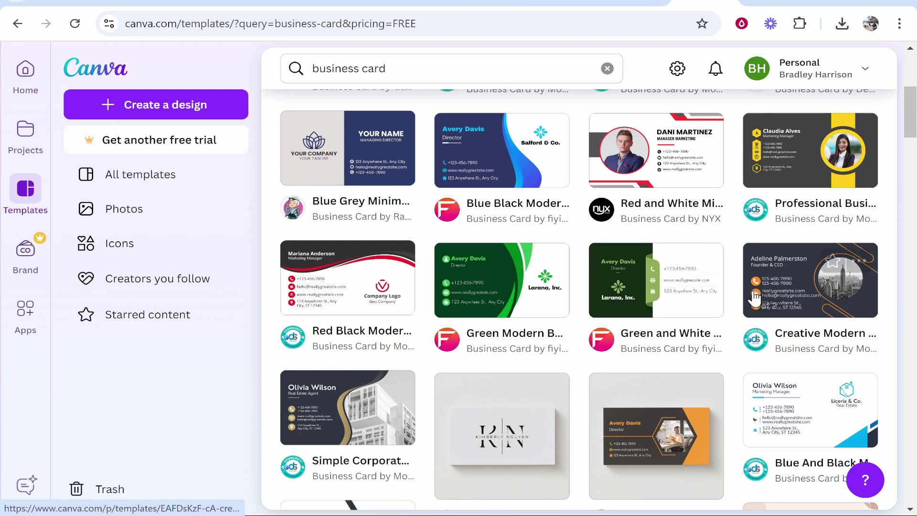
# Open the Green and White Modern Business Card template for editing.
pyautogui.click(632, 289)
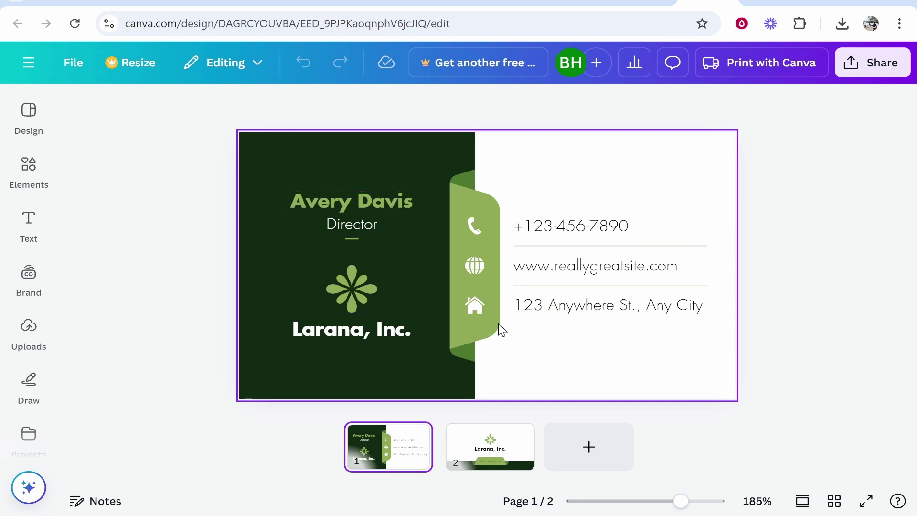
# Delete the green side strip and its phone, globe and home icons from page 1.
pyautogui.click(473, 224)
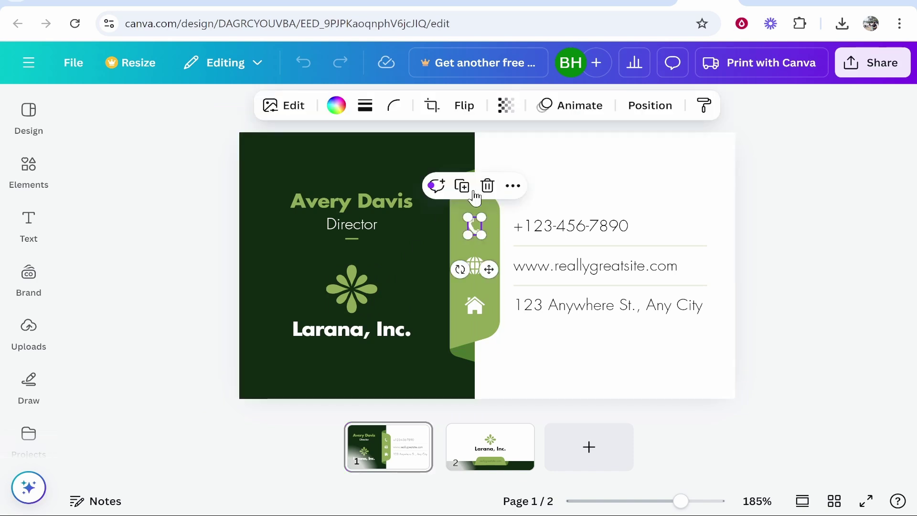
pyautogui.click(497, 204)
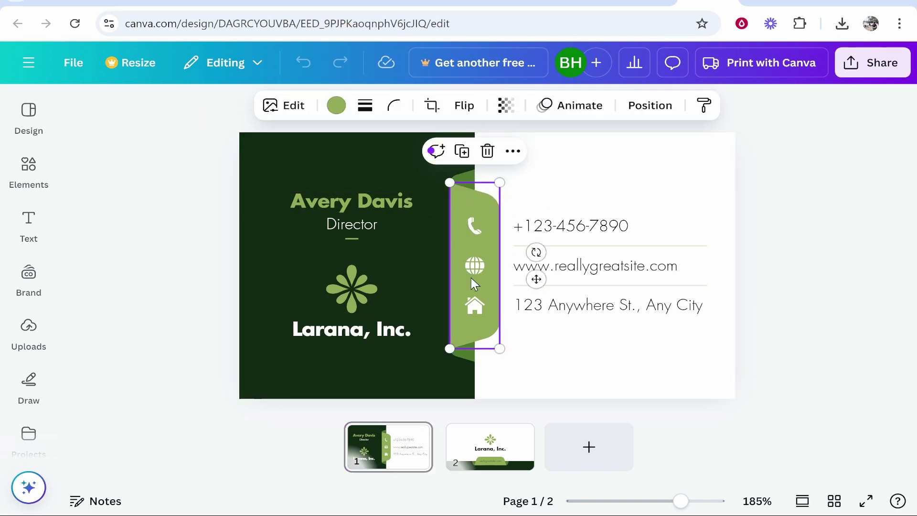
pyautogui.click(494, 204)
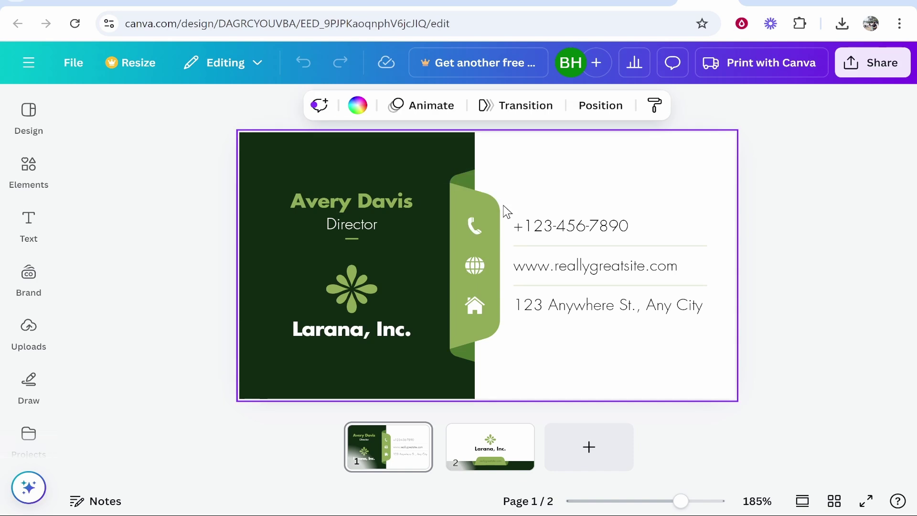
pyautogui.click(486, 207)
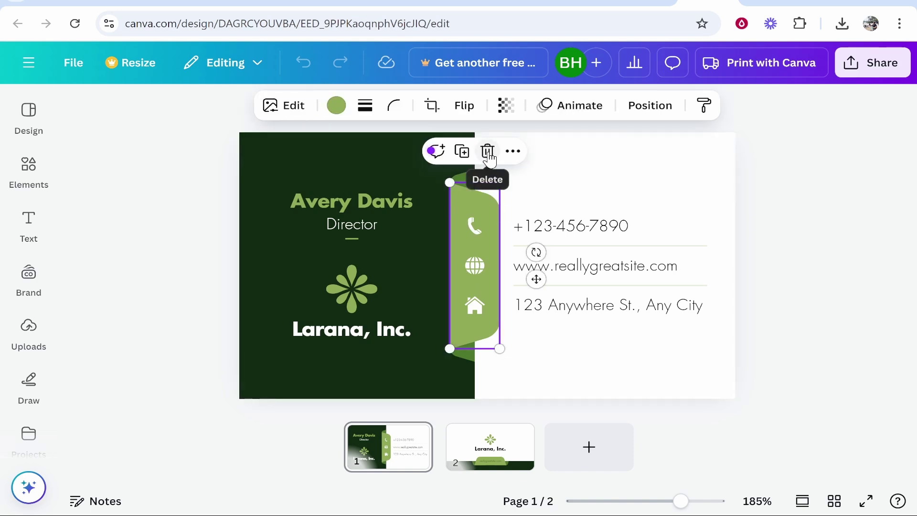
pyautogui.press('Delete')
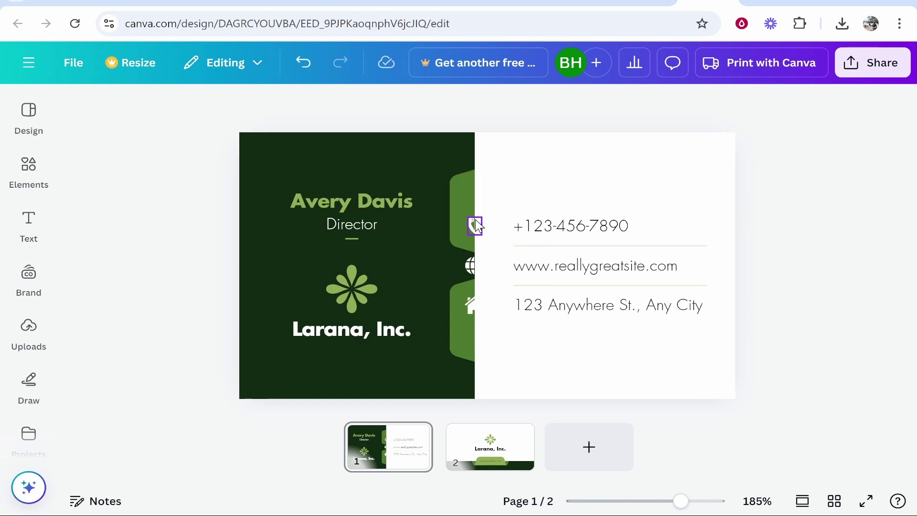
pyautogui.click(472, 266)
pyautogui.click(466, 304)
pyautogui.press('Delete')
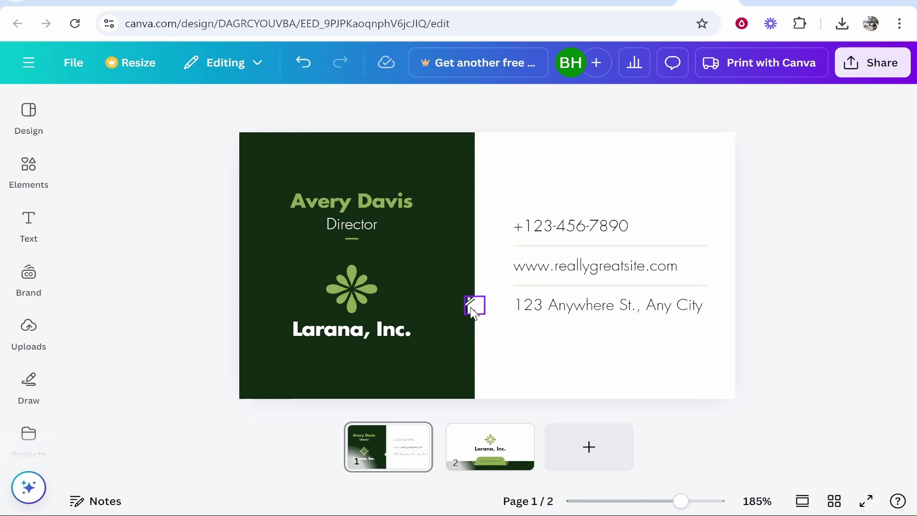
pyautogui.click(474, 305)
pyautogui.press('Delete')
pyautogui.doubleClick(393, 205)
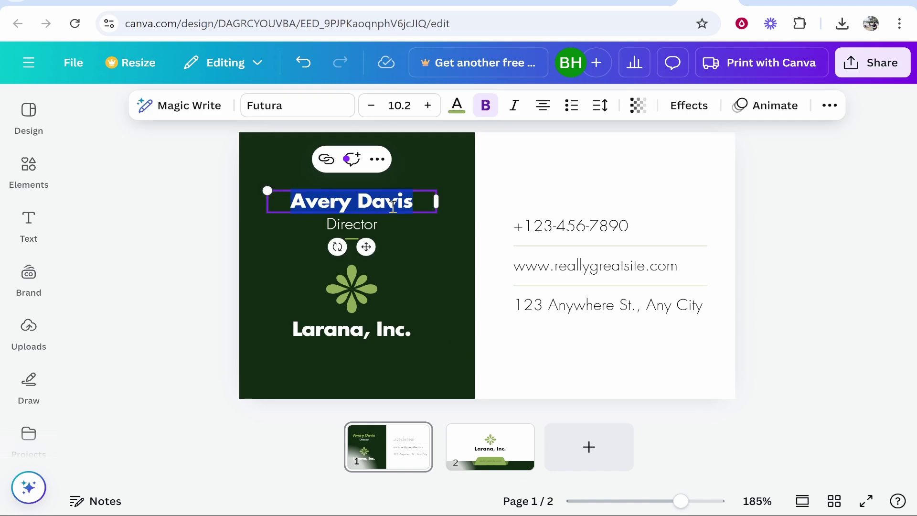
pyautogui.click(423, 201)
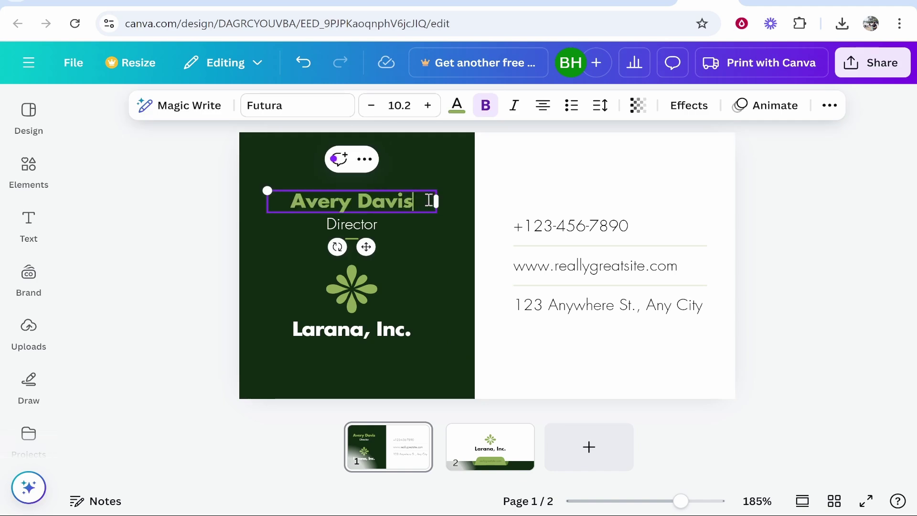
pyautogui.hotkey('ctrl', 'a')
pyautogui.press('BackSpace')
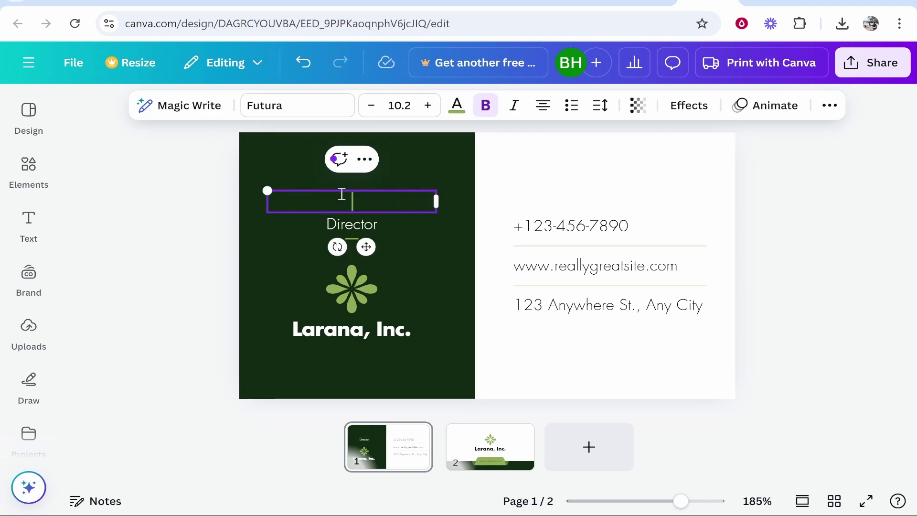
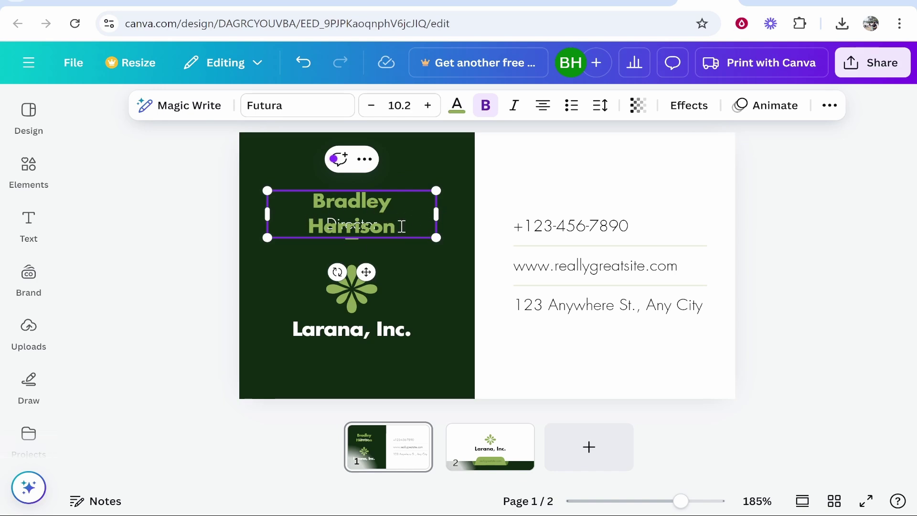
pyautogui.hotkey('ctrl', 'a')
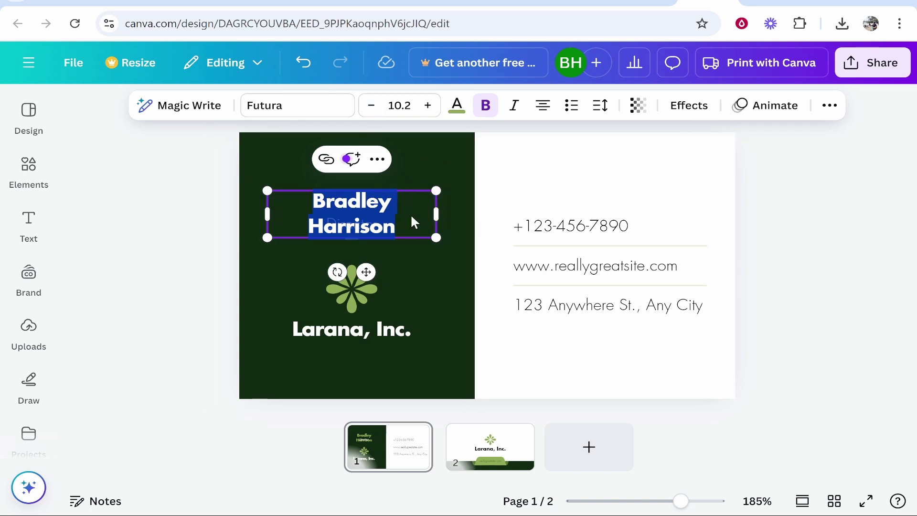
pyautogui.click(486, 270)
pyautogui.click(350, 200)
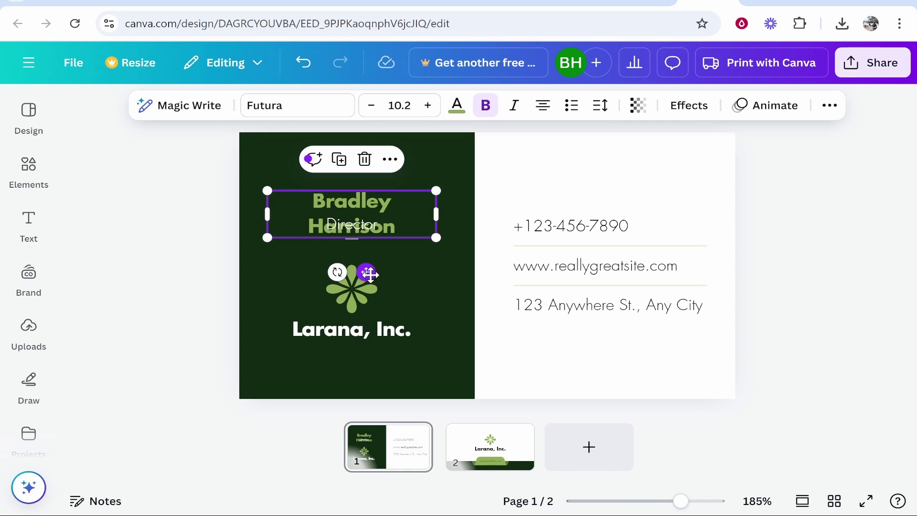
pyautogui.moveTo(367, 274); pyautogui.dragTo(360, 243)
pyautogui.doubleClick(378, 172)
pyautogui.click(316, 169)
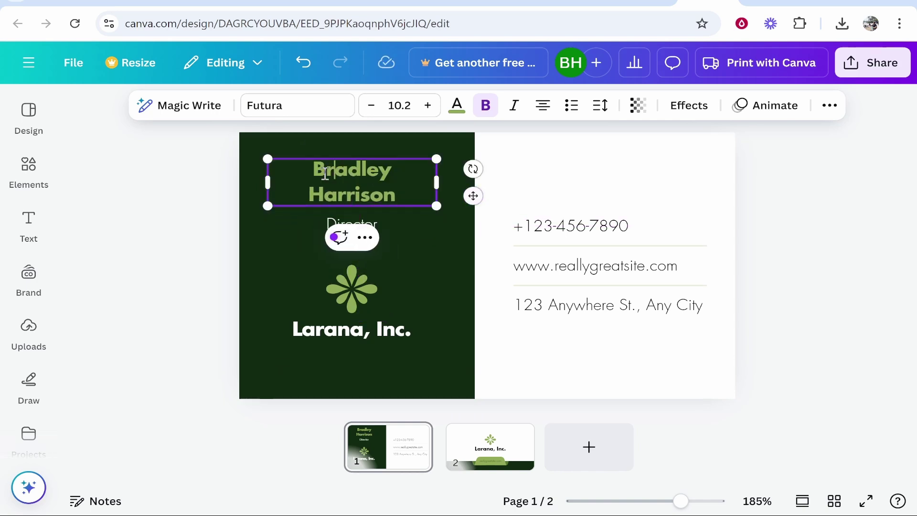
pyautogui.moveTo(313, 171); pyautogui.dragTo(410, 197)
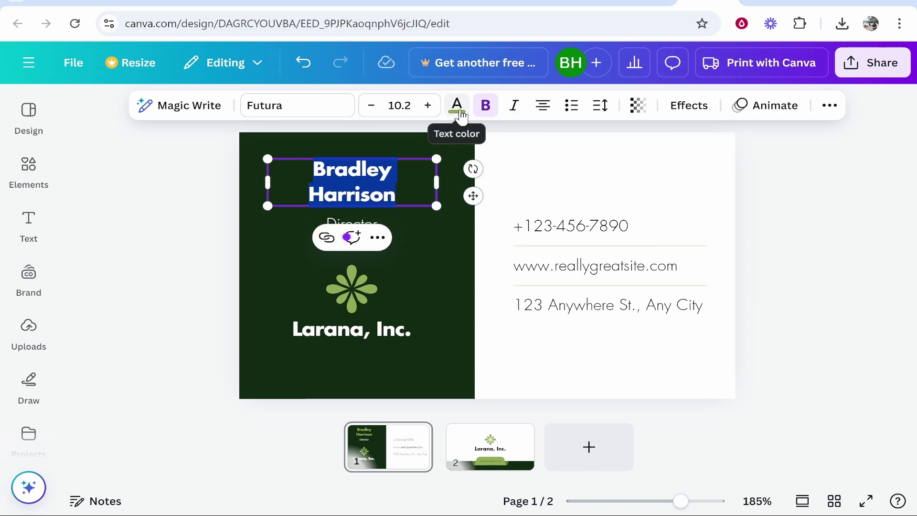
pyautogui.click(457, 106)
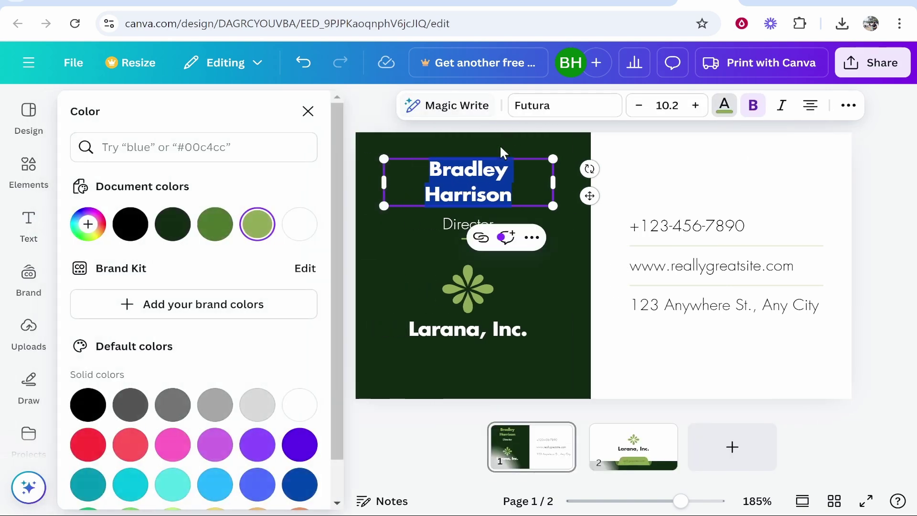
pyautogui.click(300, 229)
pyautogui.click(712, 265)
# Delete the Director title and move the accent line up under the name.
pyautogui.click(526, 228)
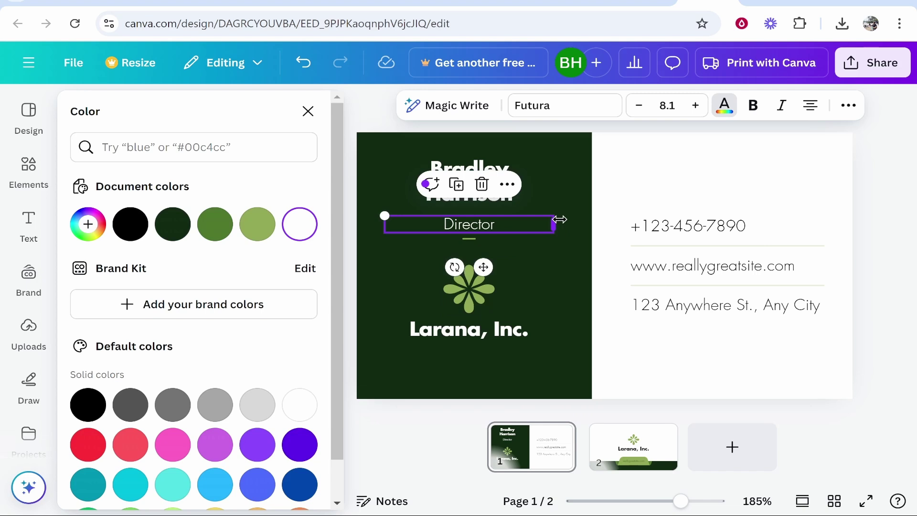
pyautogui.click(481, 184)
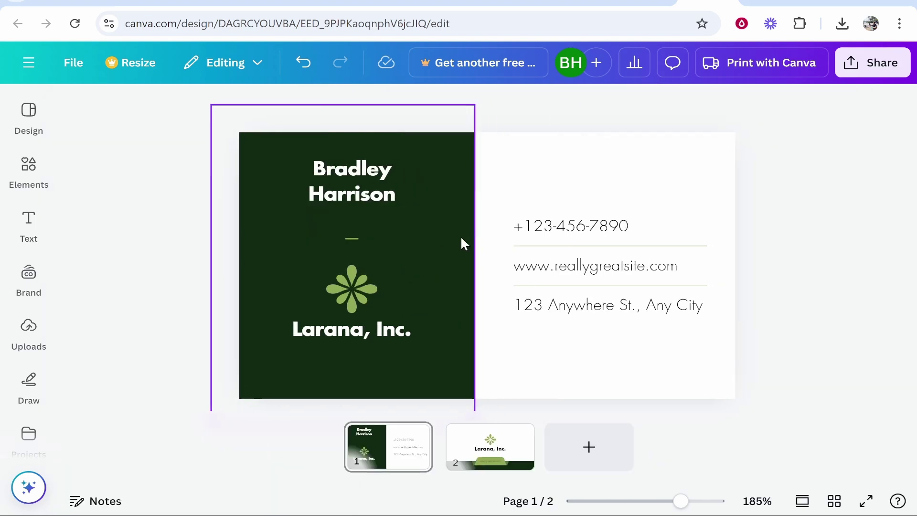
pyautogui.click(356, 238)
pyautogui.moveTo(352, 271); pyautogui.dragTo(363, 245)
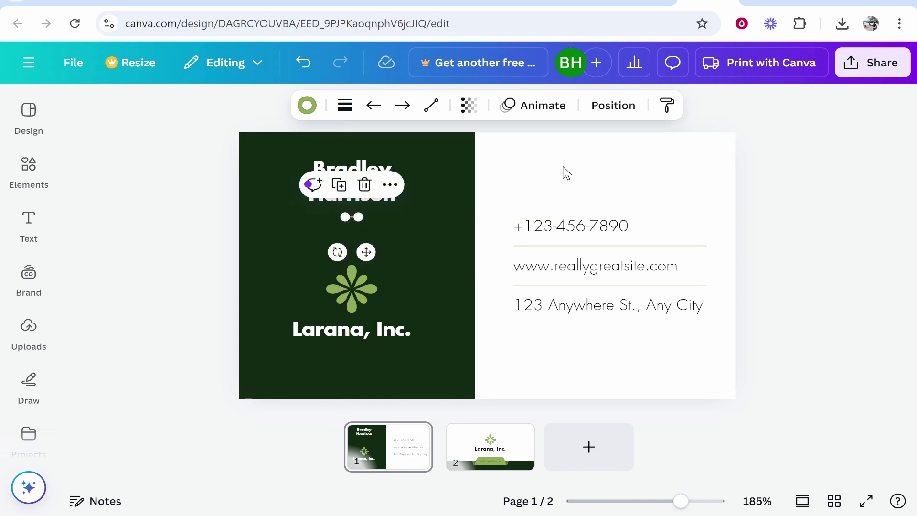
pyautogui.click(358, 262)
# Delete the green flower logo and the Larana, Inc. text.
pyautogui.click(362, 297)
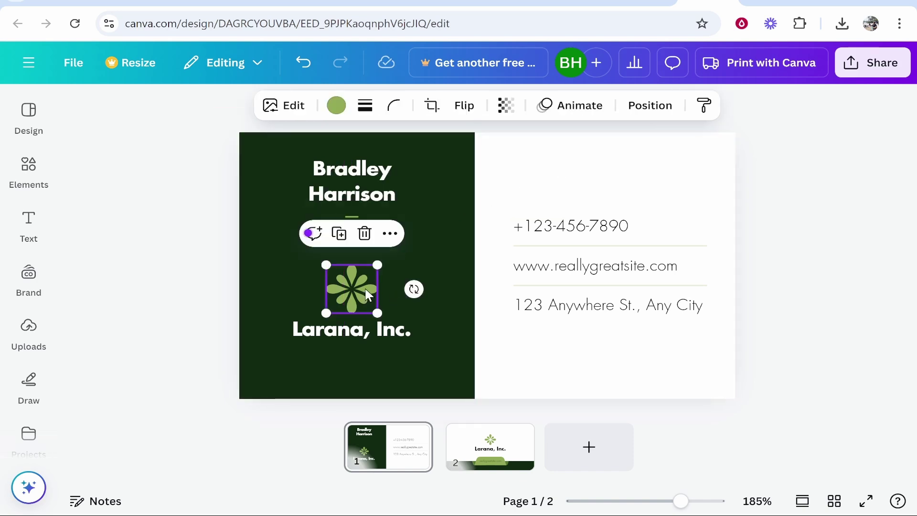
pyautogui.press('Delete')
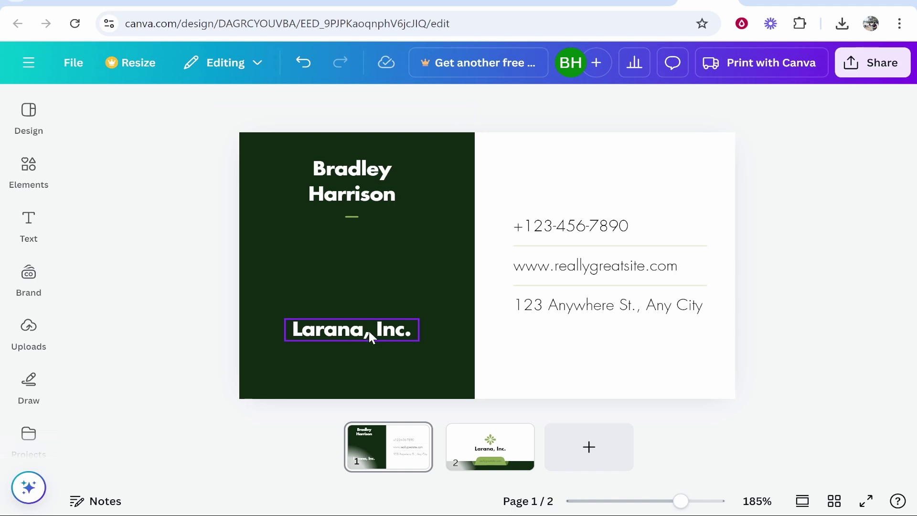
pyautogui.click(368, 329)
pyautogui.press('Delete')
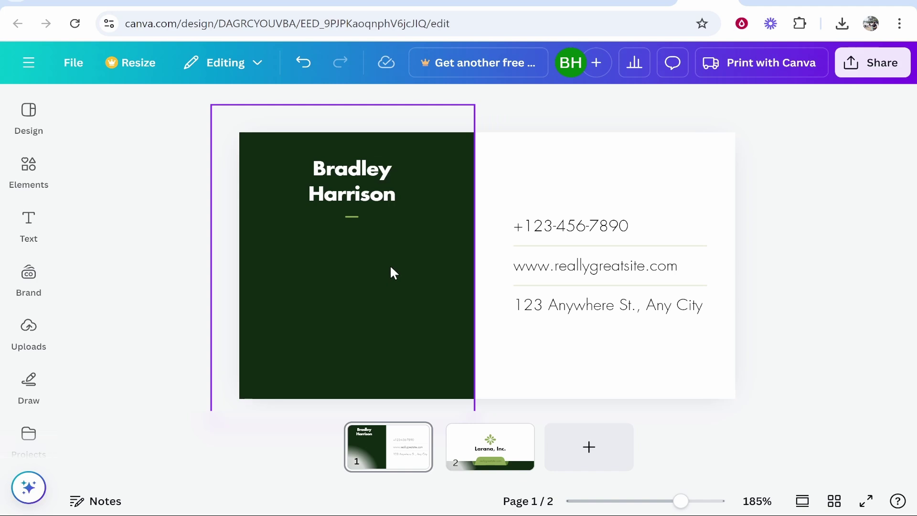
# Look through the Design template suggestions and the Elements panel.
pyautogui.click(18, 137)
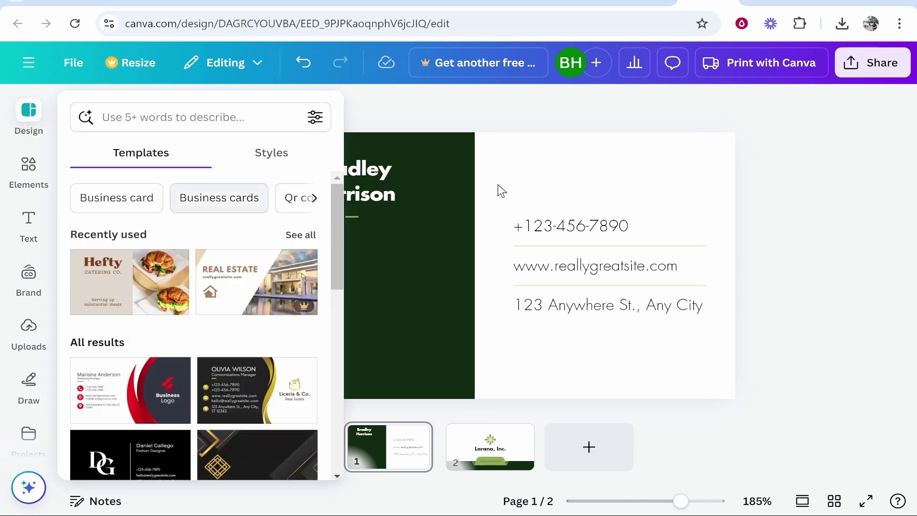
pyautogui.click(609, 129)
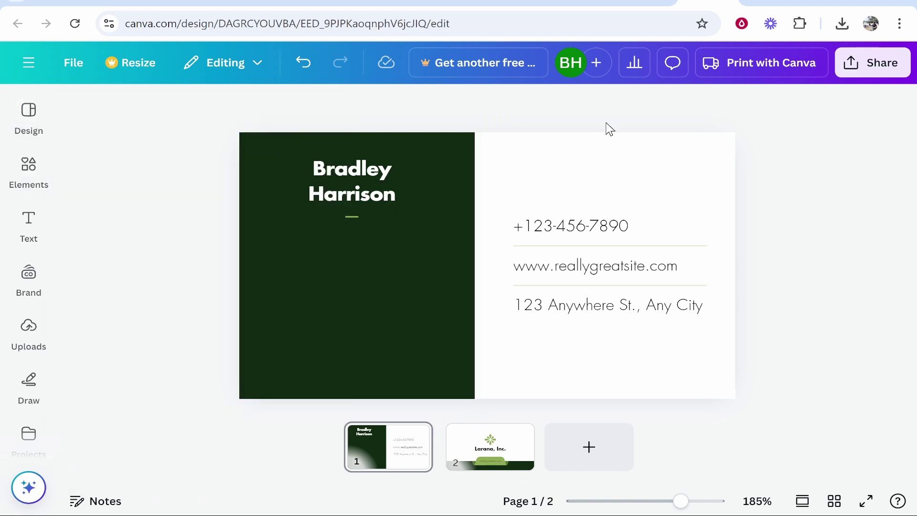
pyautogui.click(22, 176)
pyautogui.scroll(-2, 20, 182)
pyautogui.scroll(2, 20, 184)
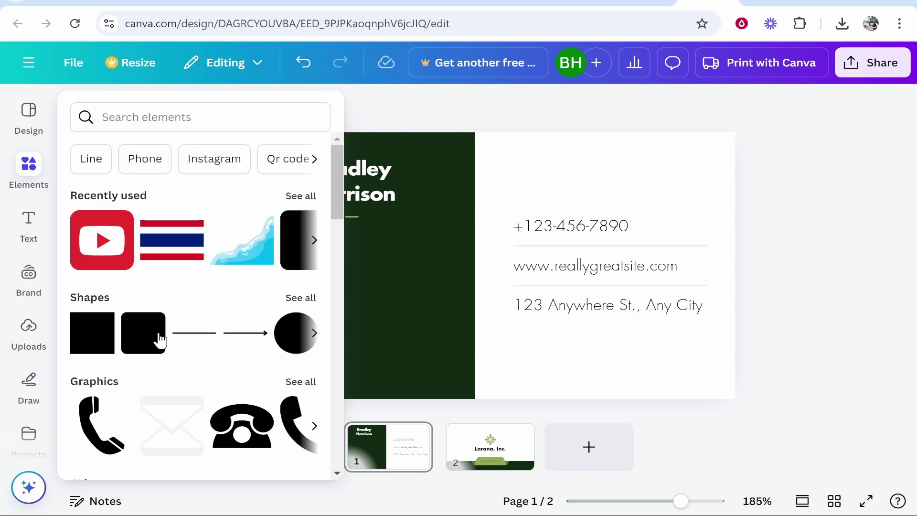
pyautogui.scroll(-2, 209, 300)
pyautogui.scroll(2, 200, 224)
pyautogui.scroll(-6, 133, 297)
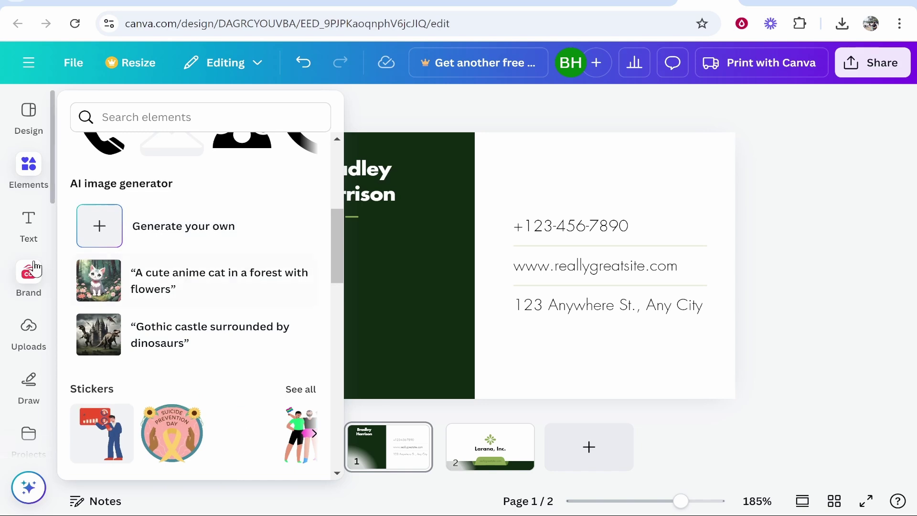
# Browse the Text, Brand, Uploads and Projects panels, then open Apps.
pyautogui.click(29, 225)
pyautogui.scroll(-2, 33, 225)
pyautogui.click(42, 223)
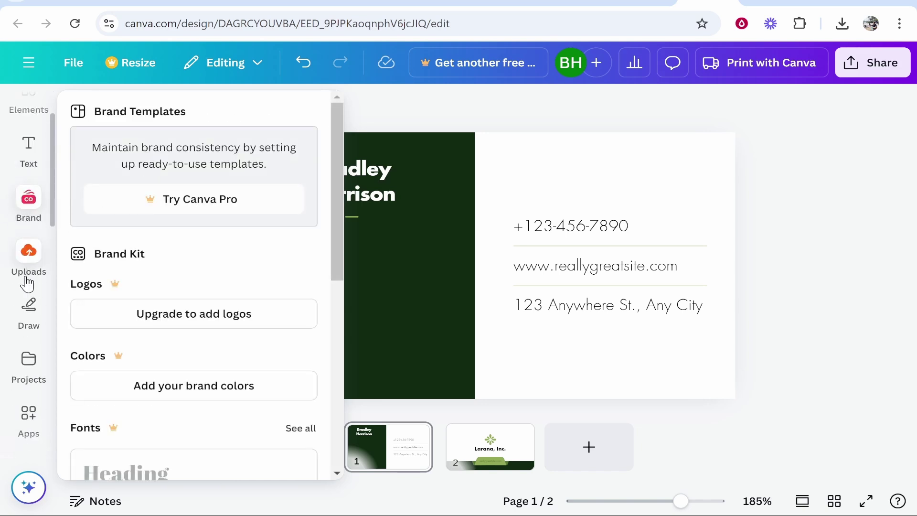
pyautogui.click(20, 262)
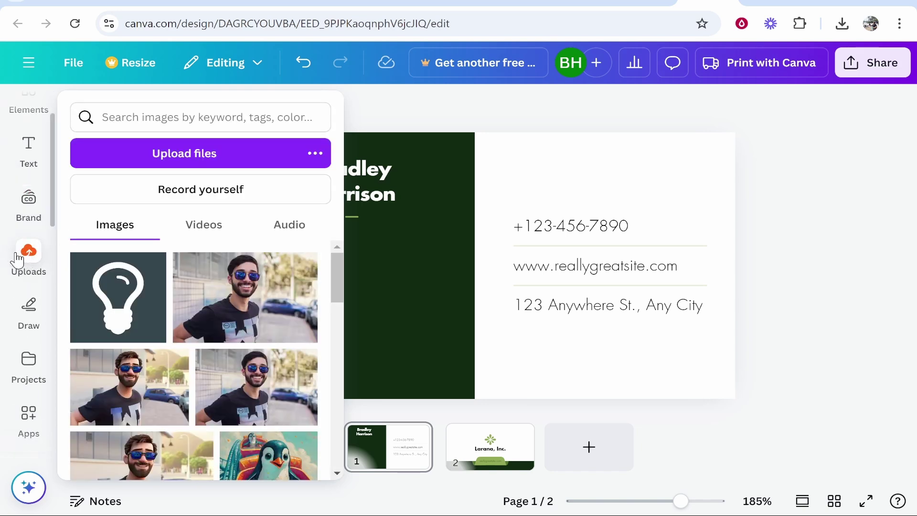
pyautogui.click(24, 363)
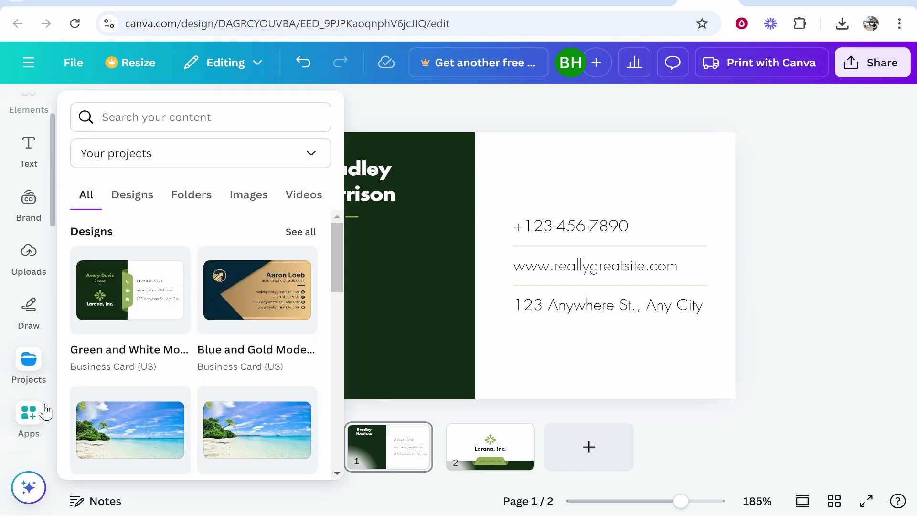
pyautogui.click(29, 414)
# Search the apps for a QR code app and open it.
pyautogui.click(150, 113)
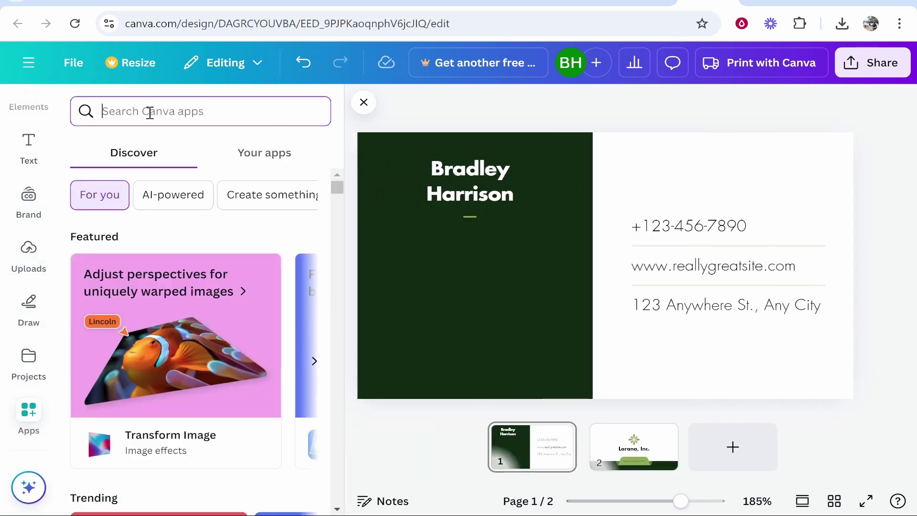
pyautogui.write('qr d')
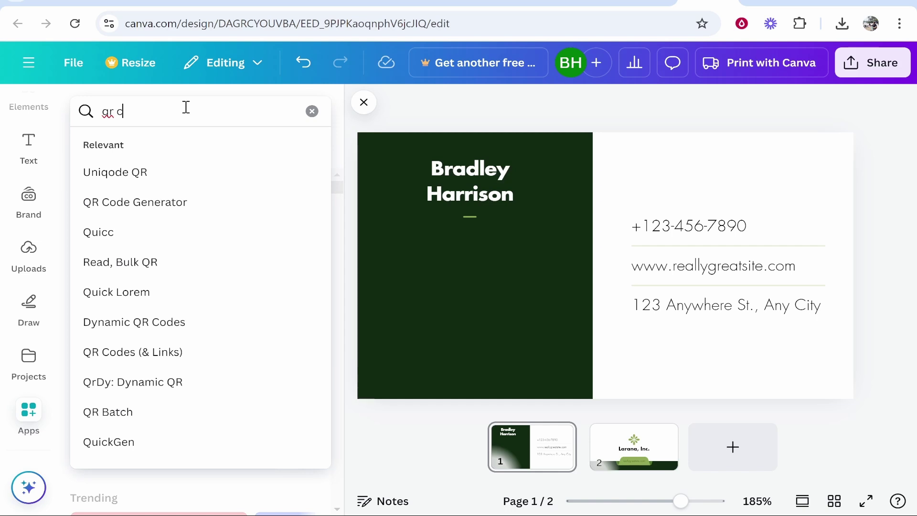
pyautogui.press('Return')
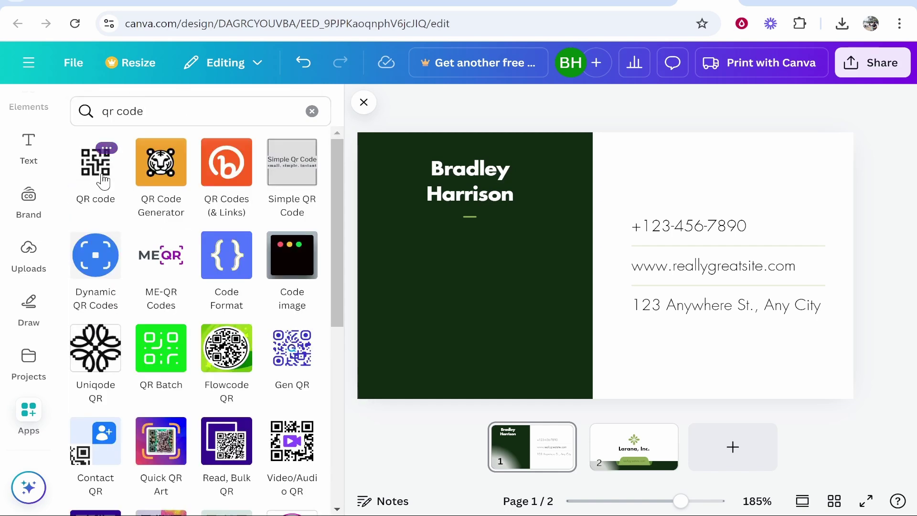
pyautogui.click(89, 171)
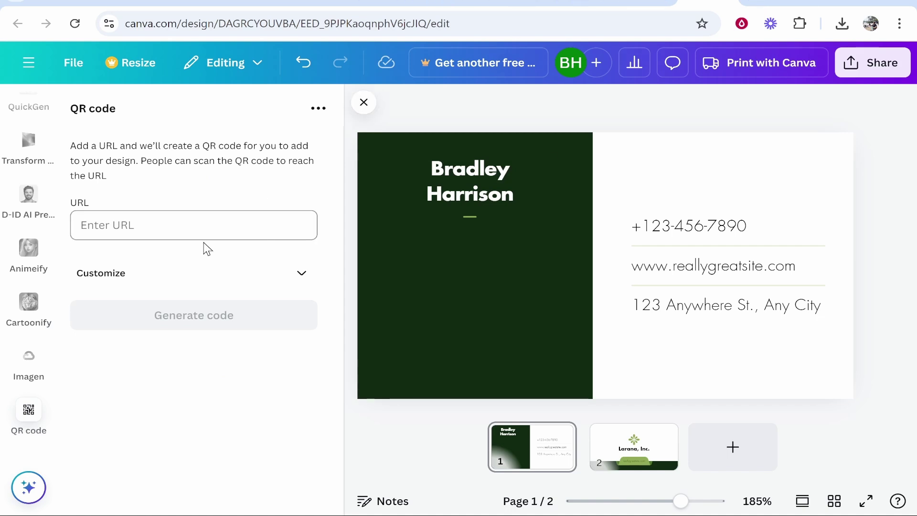
pyautogui.click(192, 231)
pyautogui.write('http://www.google.com')
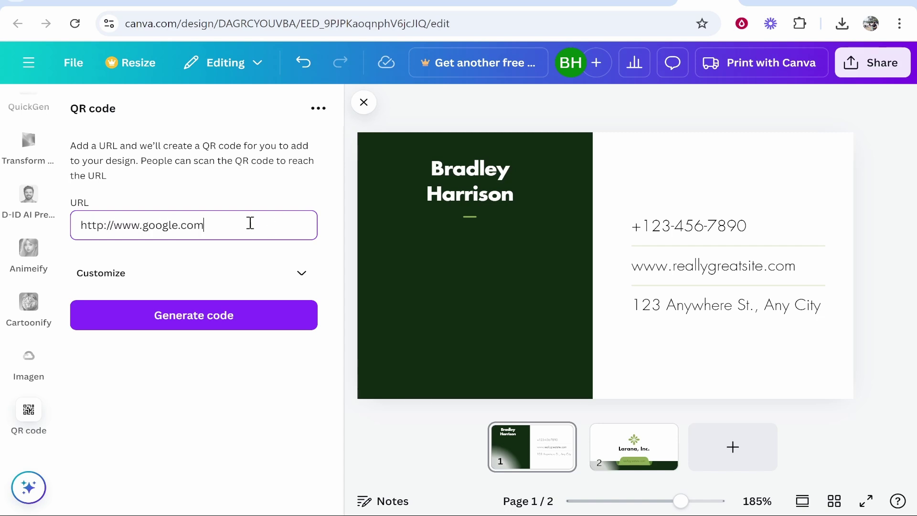
pyautogui.tripleClick(194, 214)
pyautogui.click(186, 224)
pyautogui.click(289, 272)
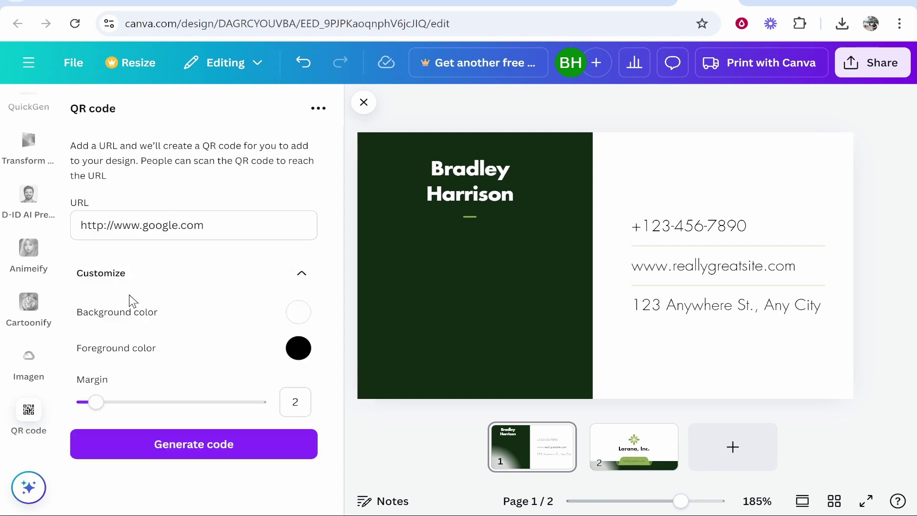
pyautogui.click(197, 450)
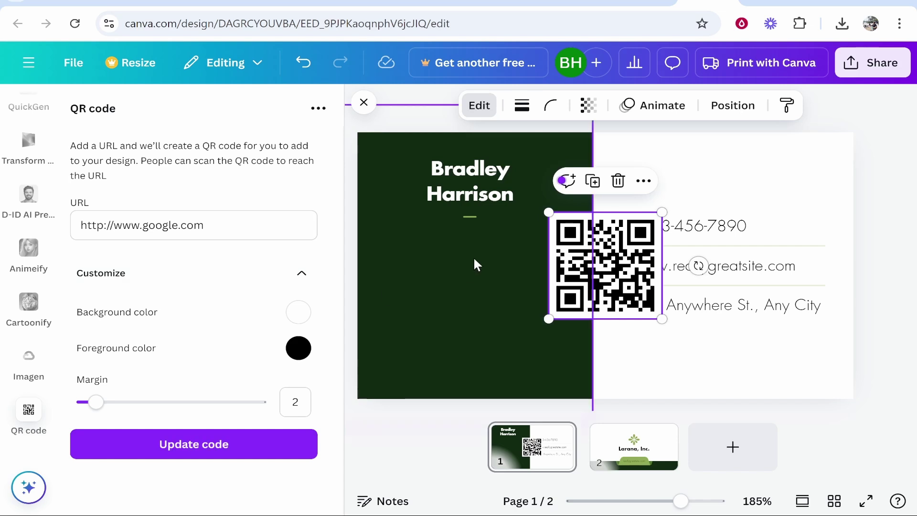
pyautogui.moveTo(582, 238); pyautogui.dragTo(474, 306)
pyautogui.moveTo(525, 357); pyautogui.dragTo(563, 393)
pyautogui.moveTo(505, 335); pyautogui.dragTo(487, 320)
pyautogui.press('Escape')
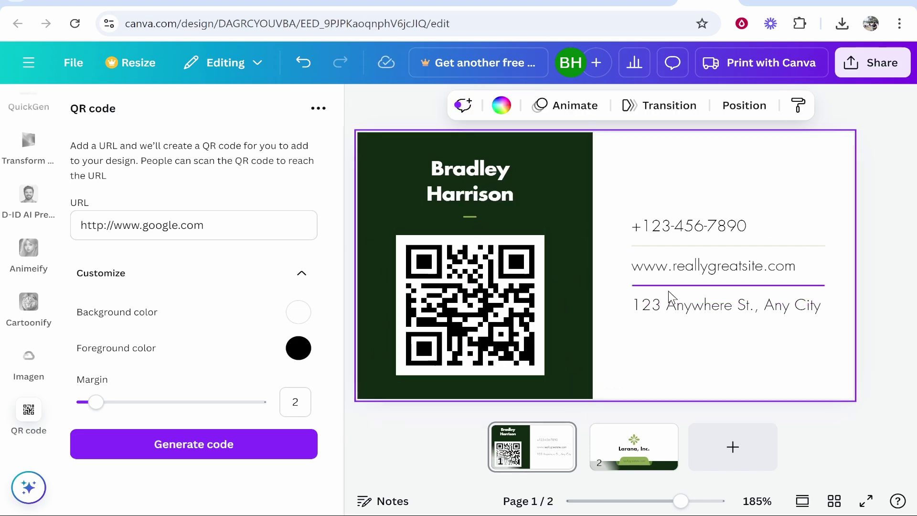
# Try a medium green page background, then revert the card to white.
pyautogui.click(735, 225)
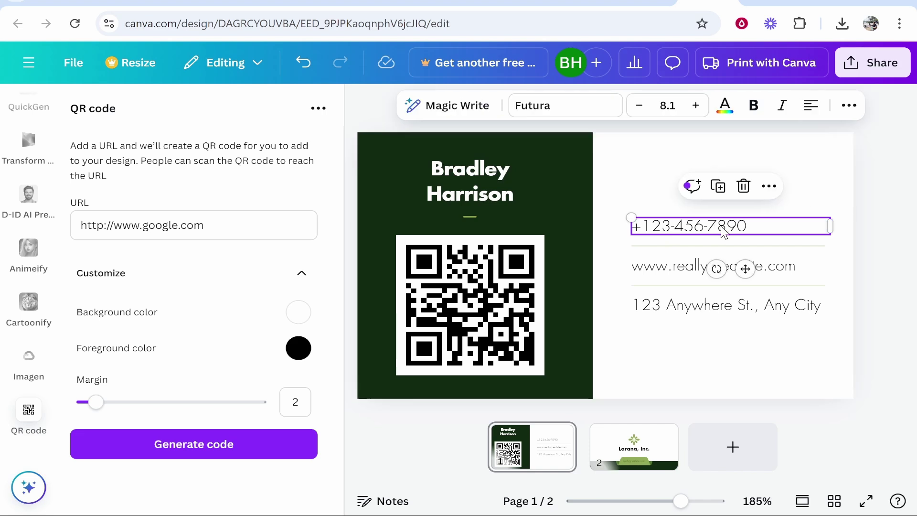
pyautogui.click(726, 266)
pyautogui.click(661, 310)
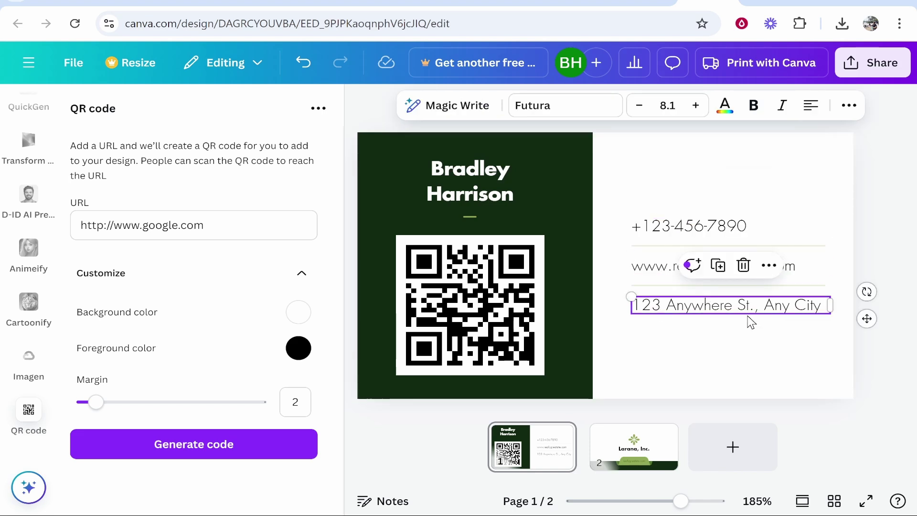
pyautogui.click(722, 364)
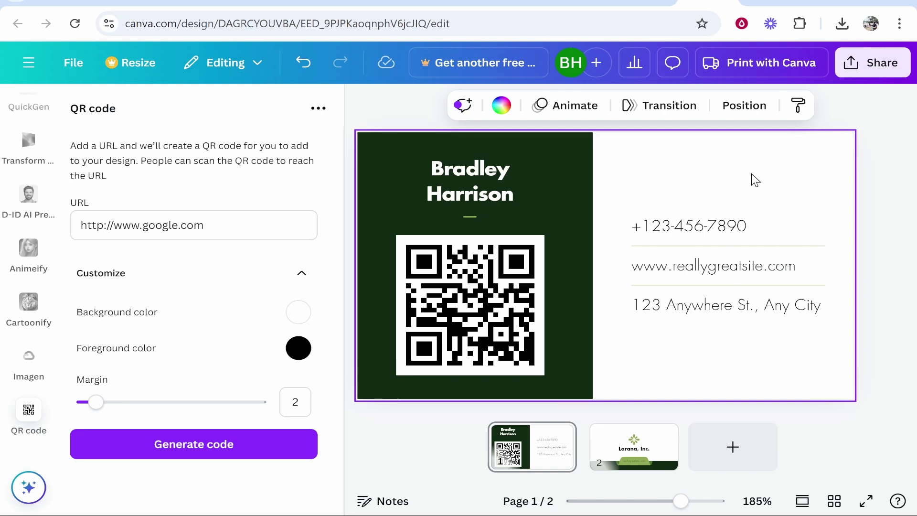
pyautogui.click(501, 106)
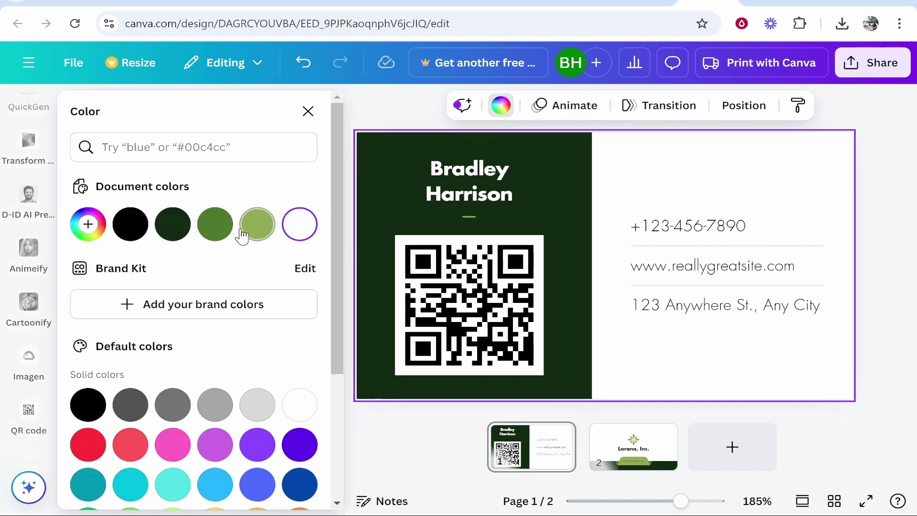
pyautogui.click(215, 225)
pyautogui.click(299, 225)
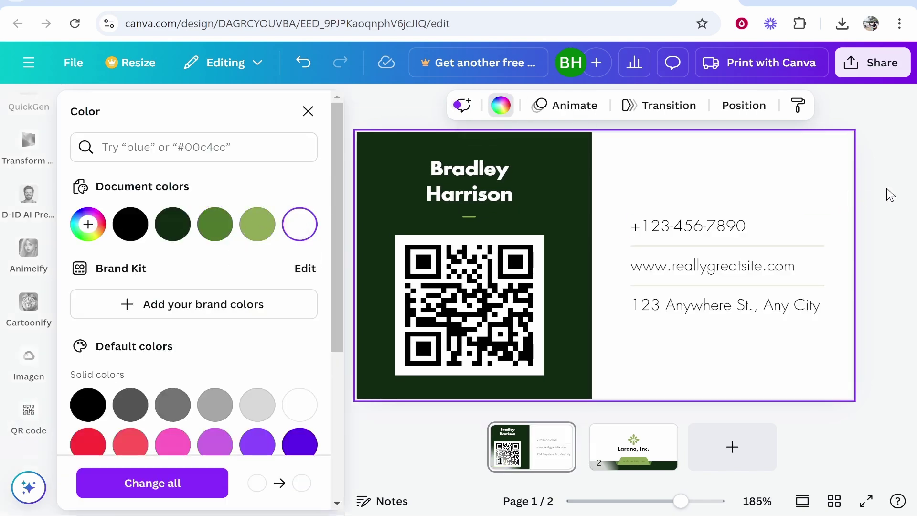
pyautogui.press('Escape')
# Show page 2, the Larana, Inc. back side, and close the QR code panel.
pyautogui.click(629, 449)
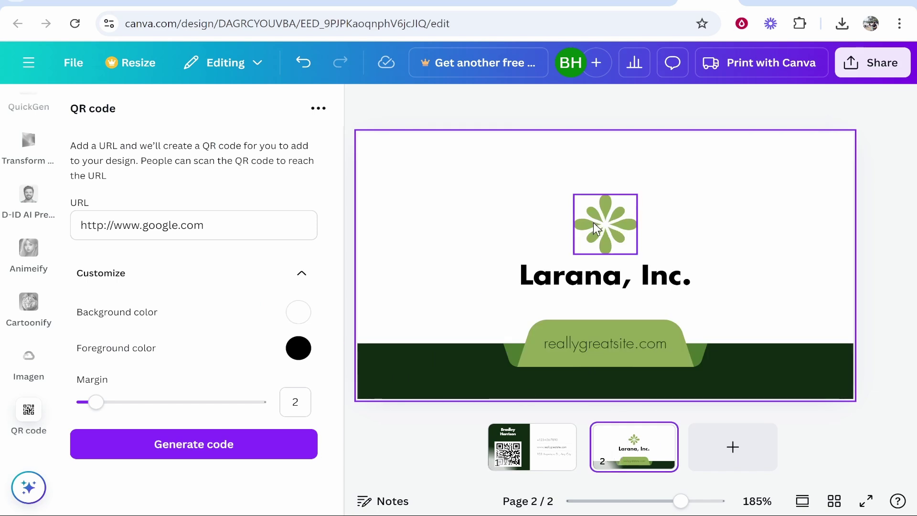
pyautogui.click(610, 214)
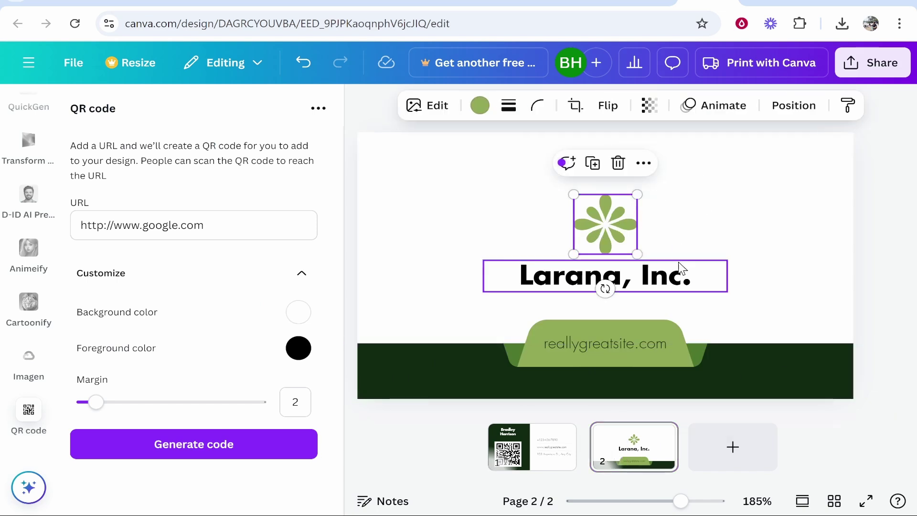
pyautogui.click(524, 445)
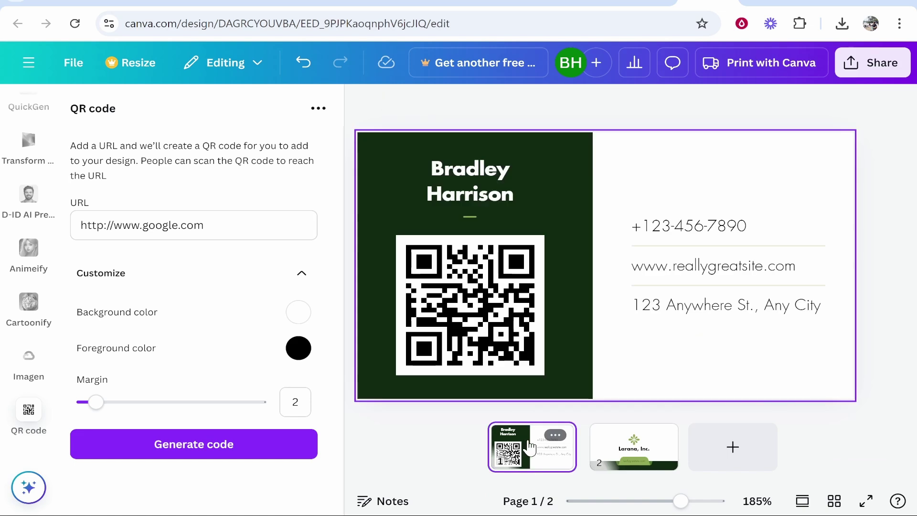
pyautogui.click(634, 451)
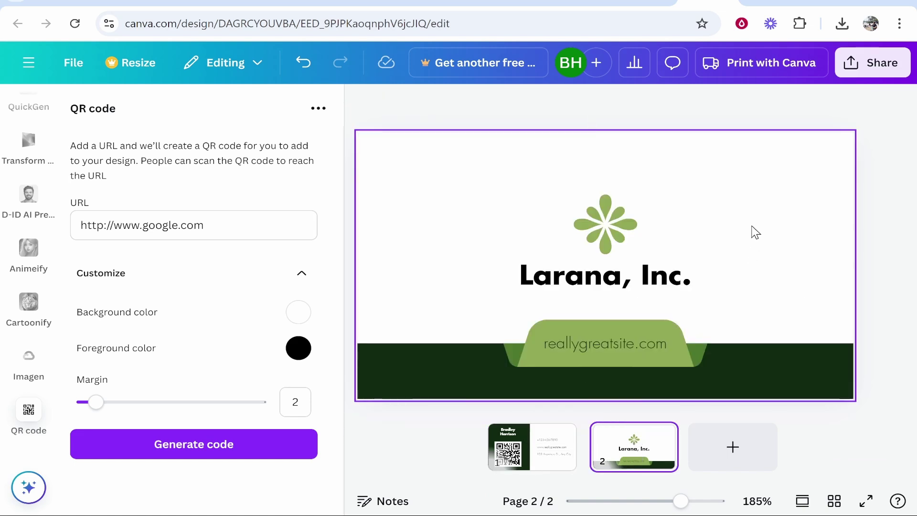
pyautogui.click(363, 110)
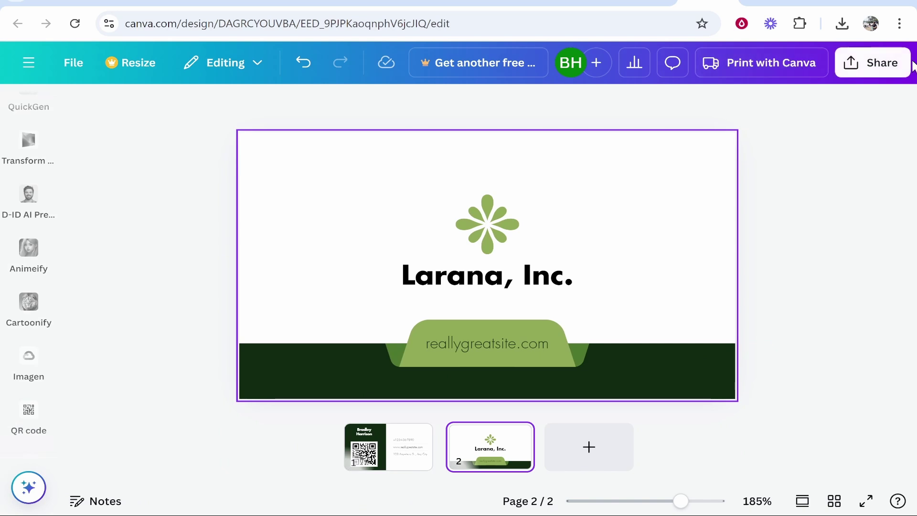
# Download both sides of the business card as PNG files.
pyautogui.click(883, 62)
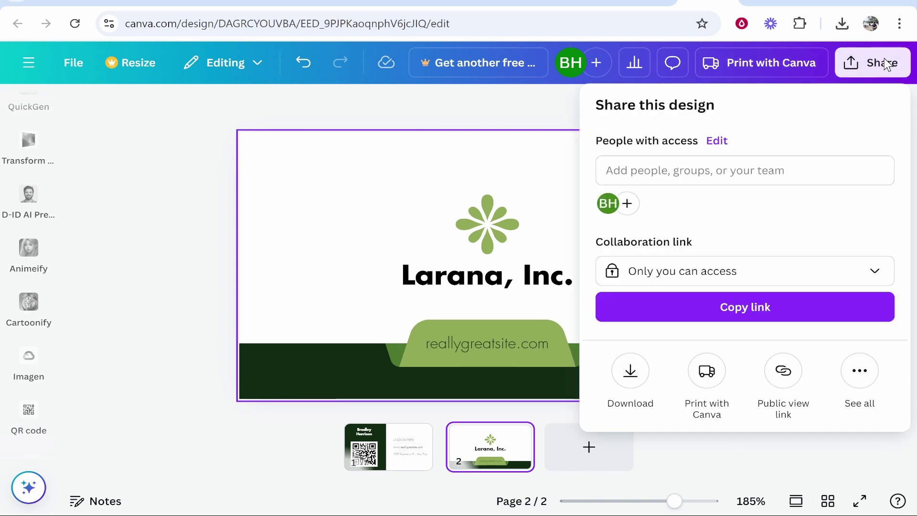
pyautogui.click(630, 371)
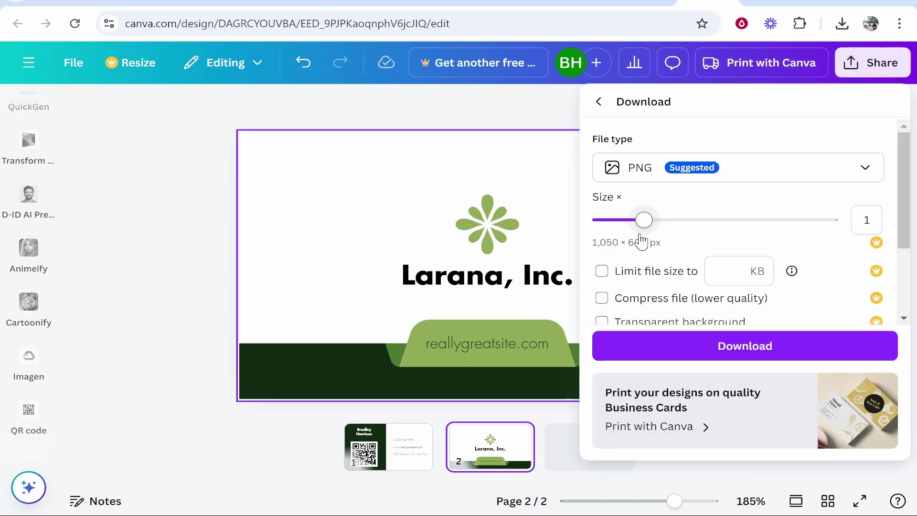
pyautogui.click(731, 344)
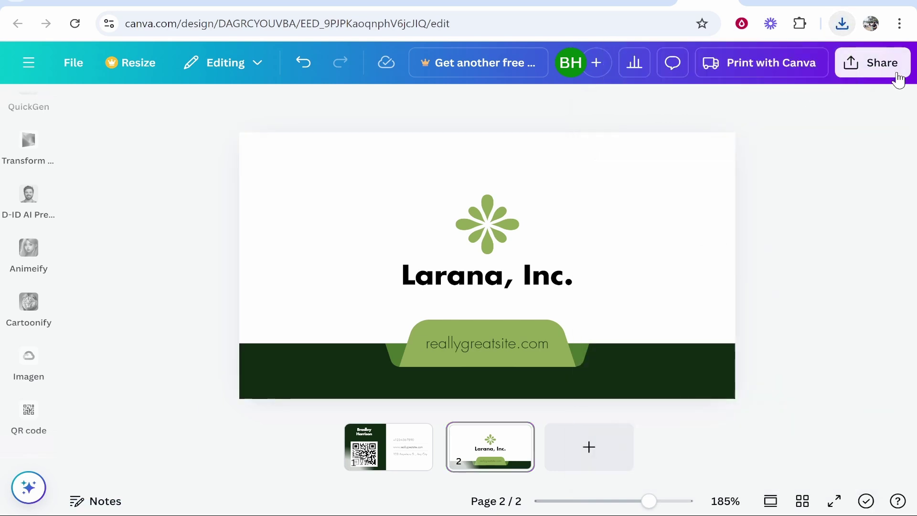
# Review the available download file types without downloading, then open the browser's download history.
pyautogui.click(880, 72)
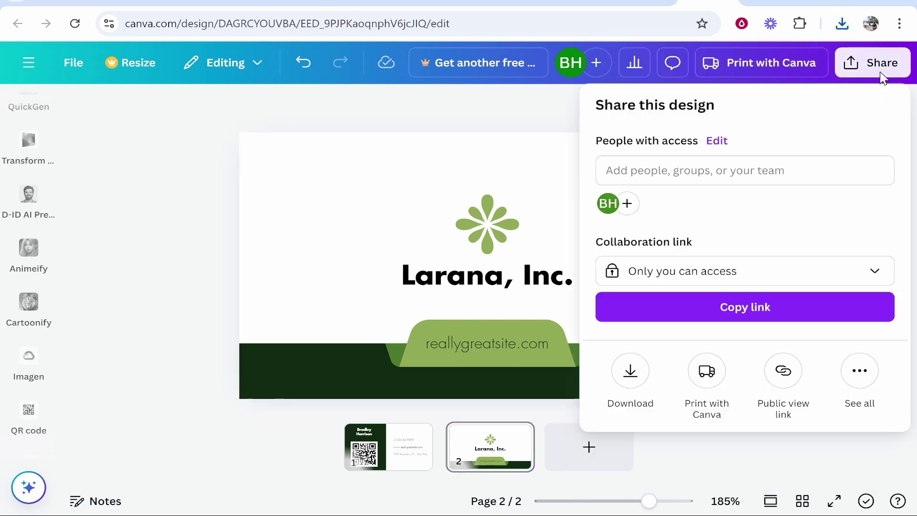
pyautogui.click(631, 371)
pyautogui.click(766, 178)
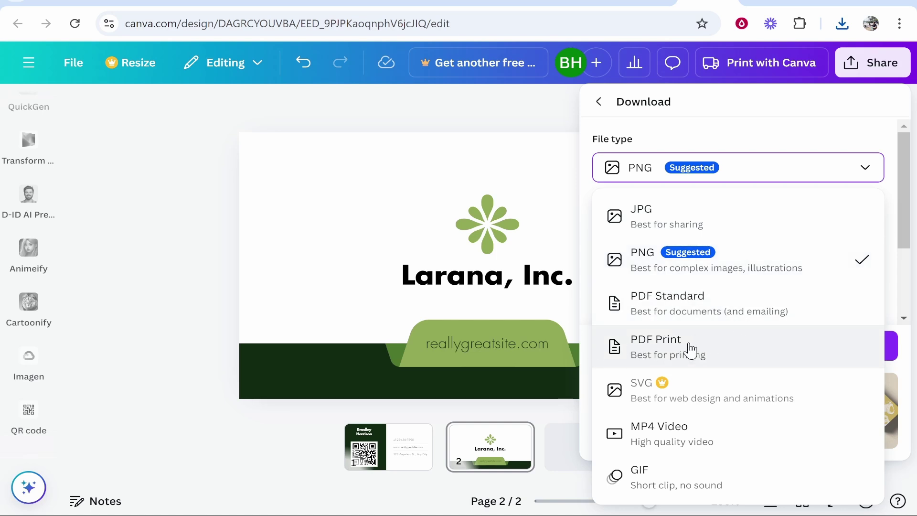
pyautogui.click(578, 117)
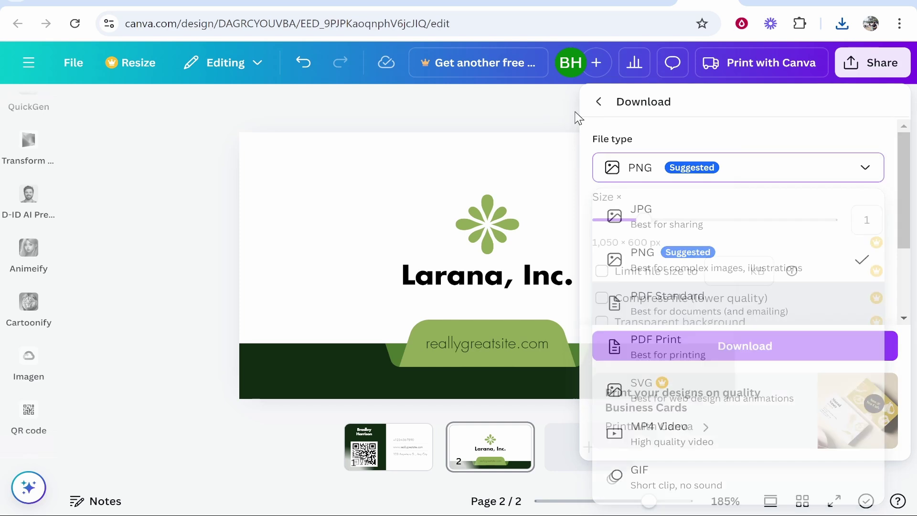
pyautogui.click(841, 24)
# Open Green and White Modern Card.zip and preview PNG file 1, the card front.
pyautogui.click(706, 98)
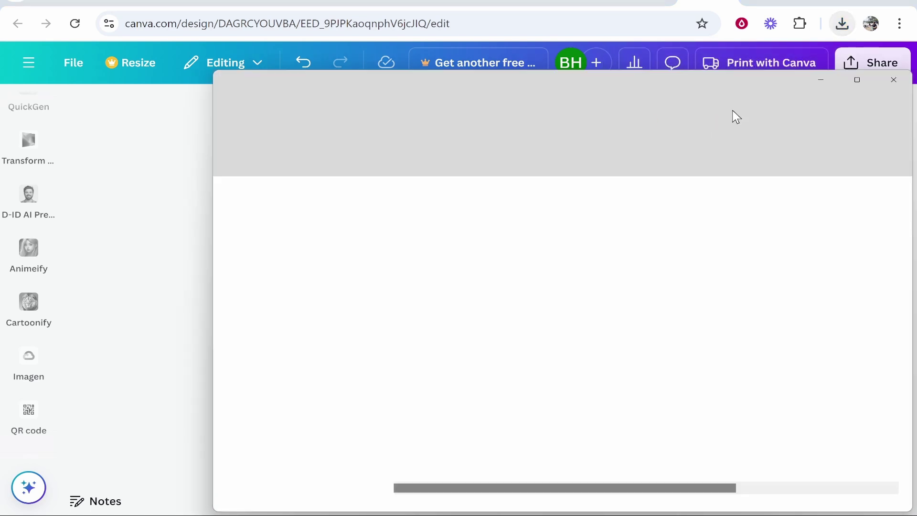
pyautogui.moveTo(451, 239); pyautogui.dragTo(436, 268)
pyautogui.doubleClick(432, 210)
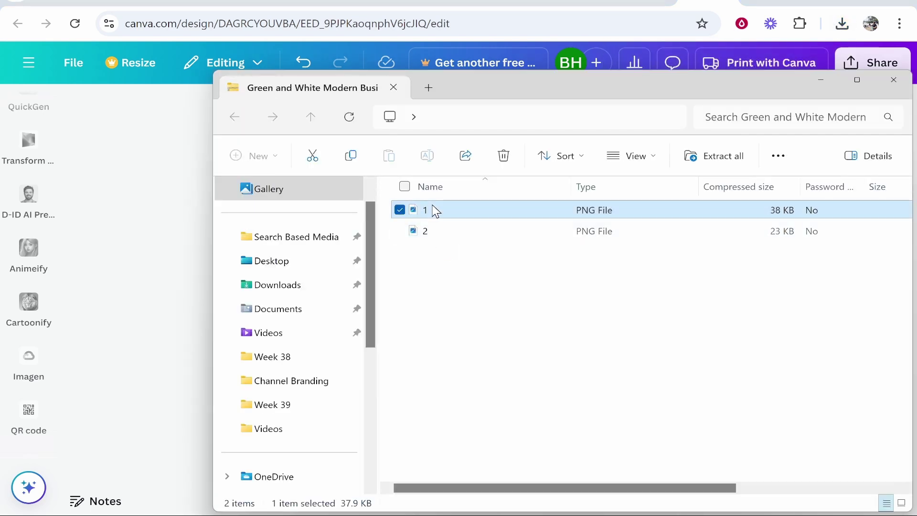
pyautogui.scroll(4, 407, 220)
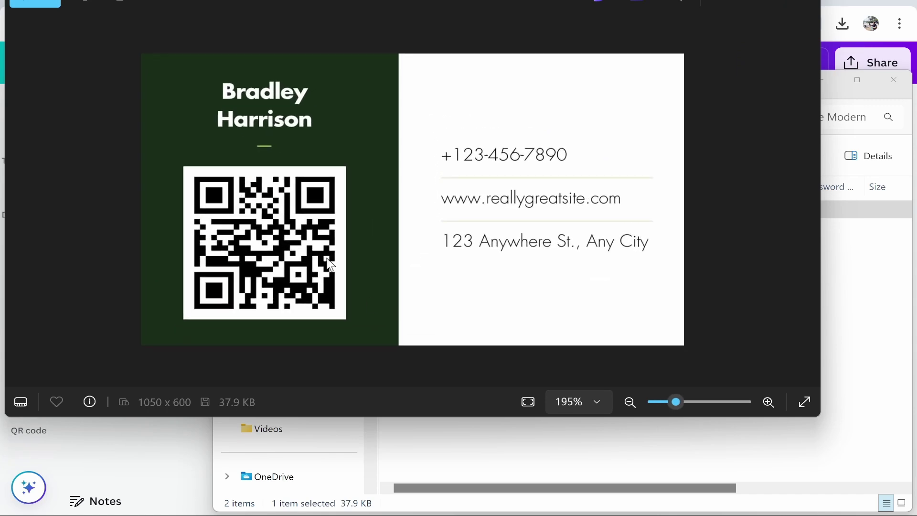
pyautogui.click(804, 5)
# Preview PNG file 2, the card back, then close the archive window.
pyautogui.doubleClick(624, 232)
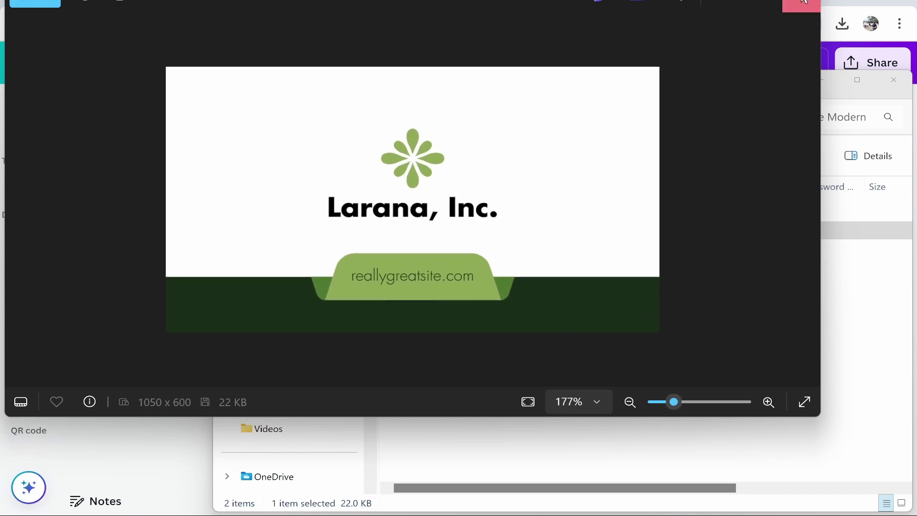
pyautogui.click(803, 3)
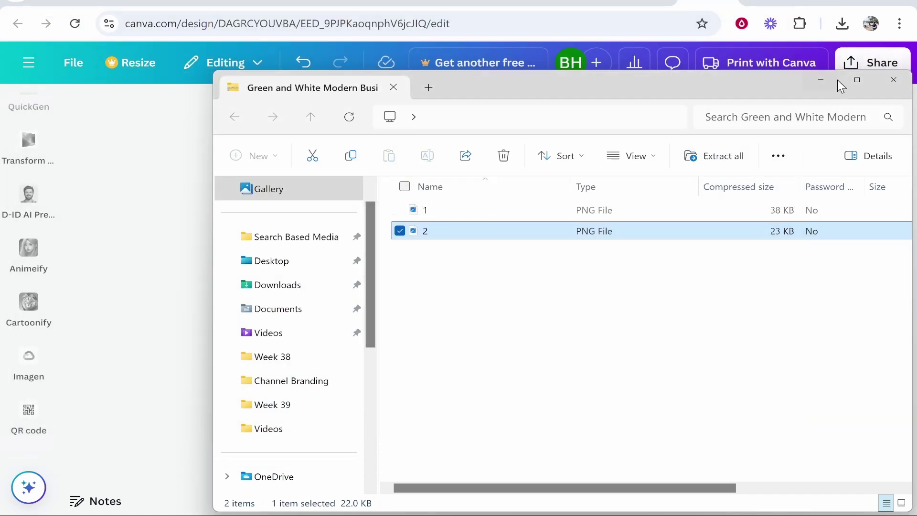
pyautogui.click(893, 79)
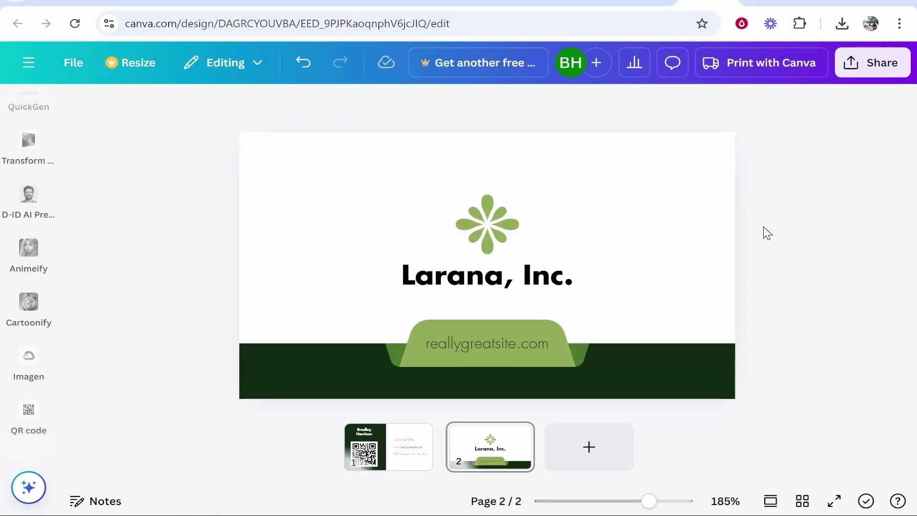